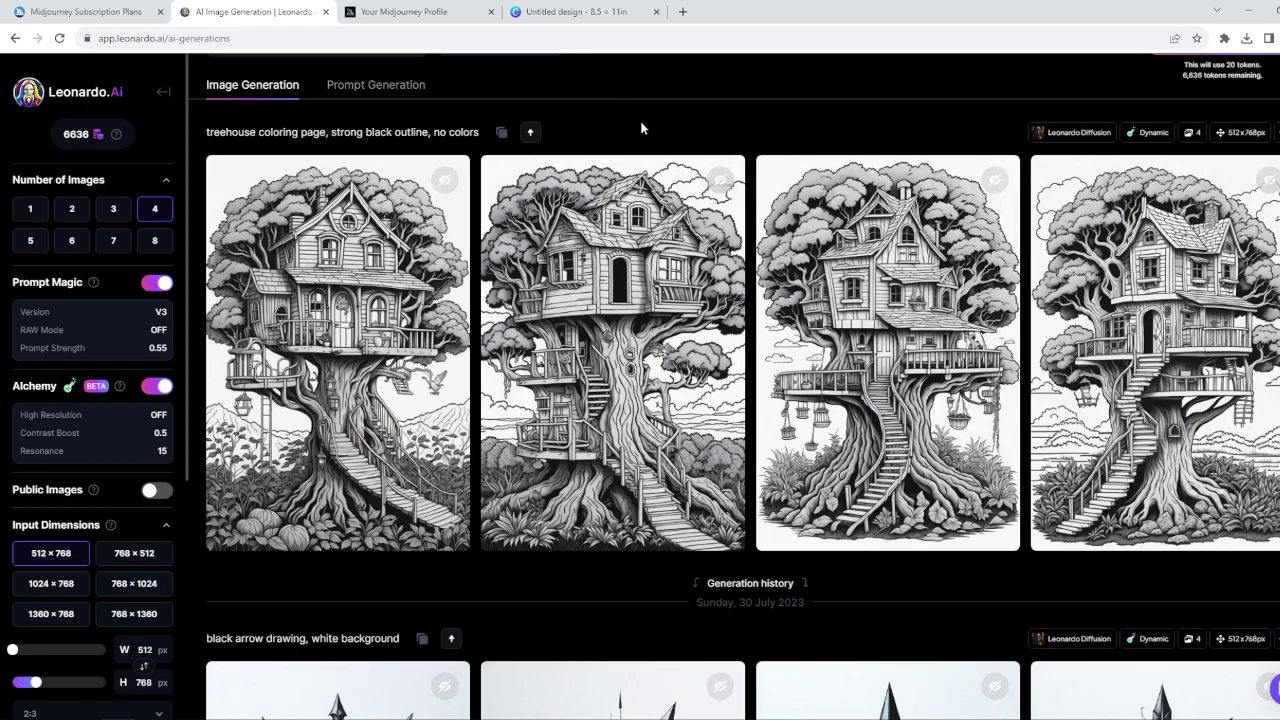
# - Bring the prompt bar into view above the four treehouse coloring pages, then switch to the Midjourney plans tab
pyautogui.scroll(1, 642, 122)
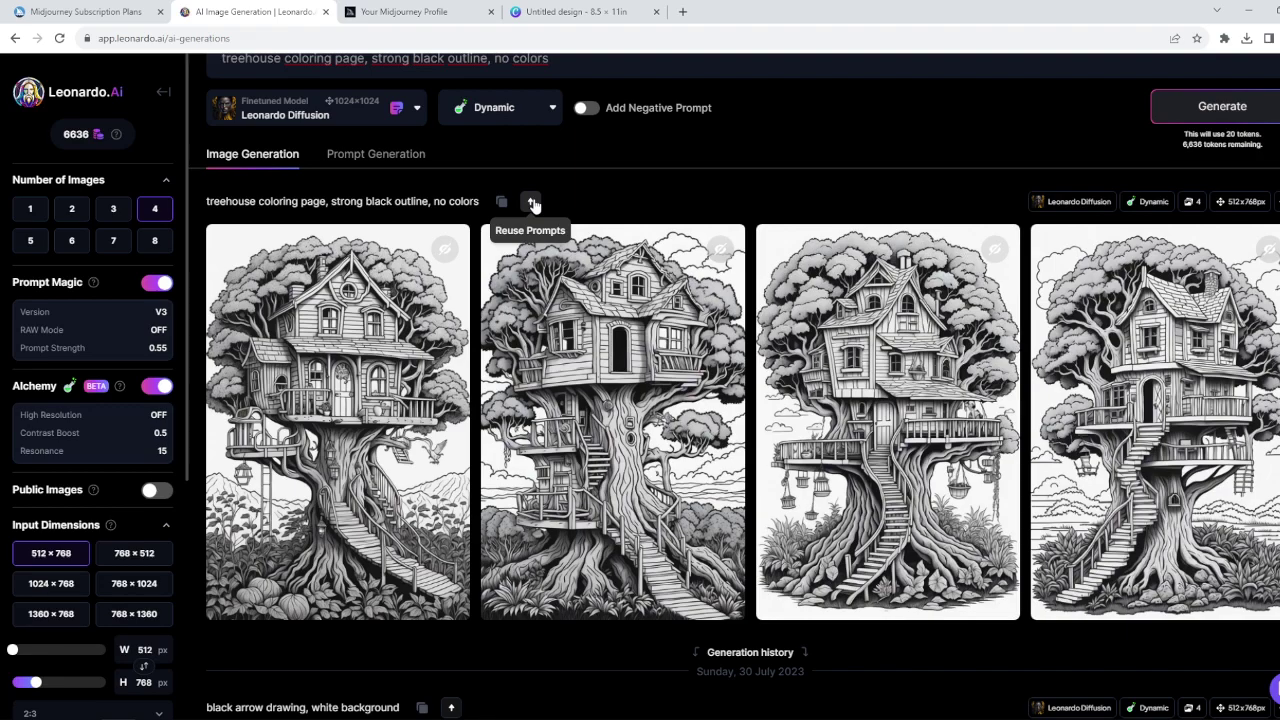
pyautogui.hotkey('ctrl', '1')
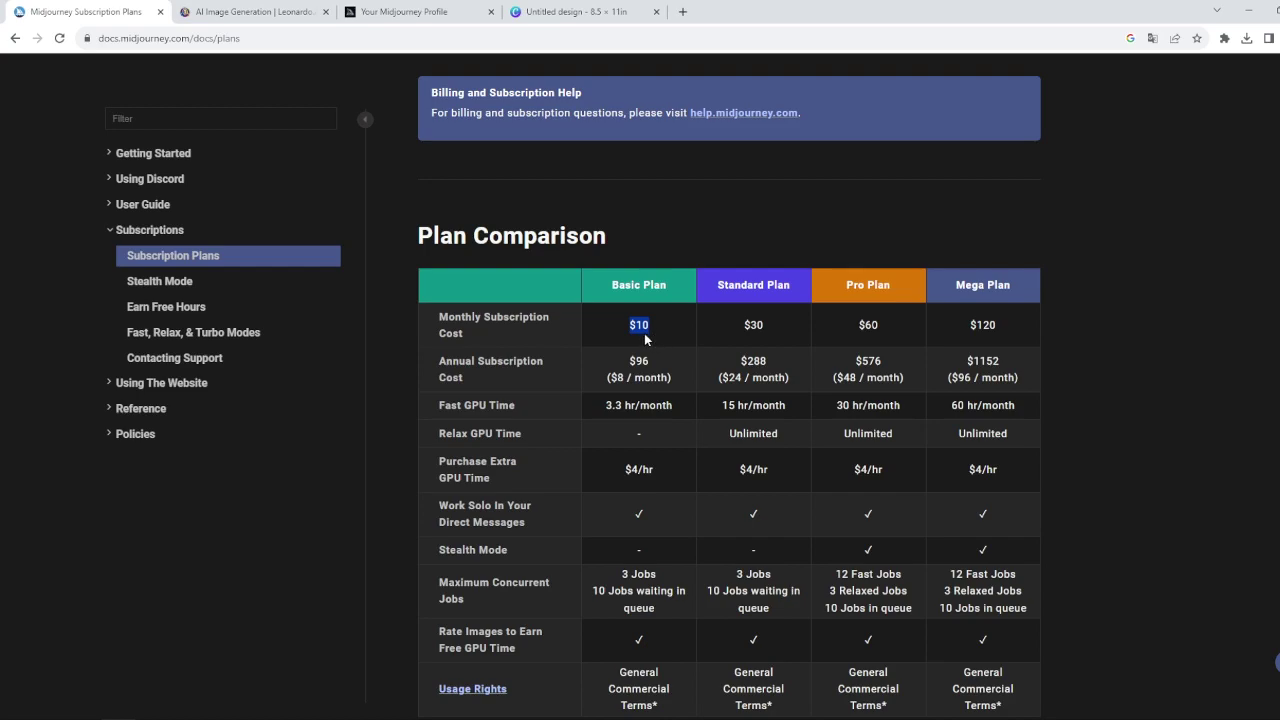
# - Review the Midjourney Plan Comparison table, briefly highlighting the $10 price and the Relax GPU Time row
pyautogui.click(550, 416)
pyautogui.moveTo(546, 432); pyautogui.dragTo(440, 438)
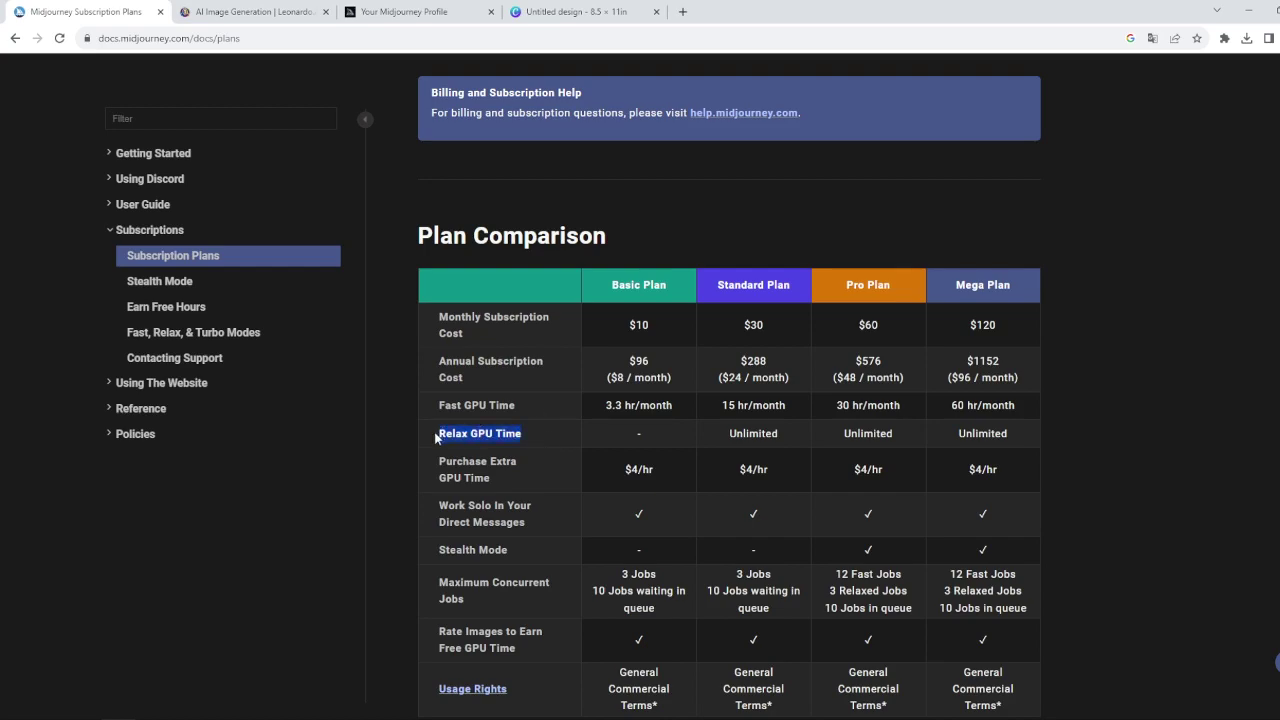
pyautogui.click(502, 435)
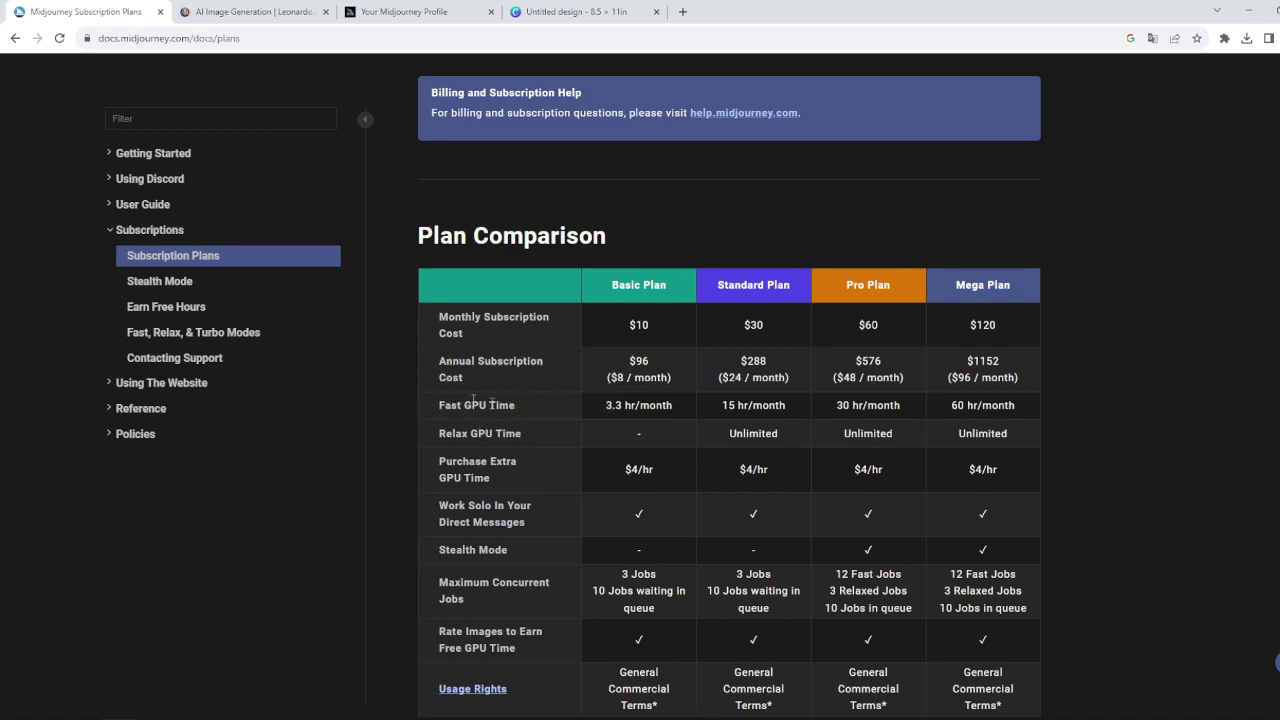
pyautogui.scroll(-2, 570, 424)
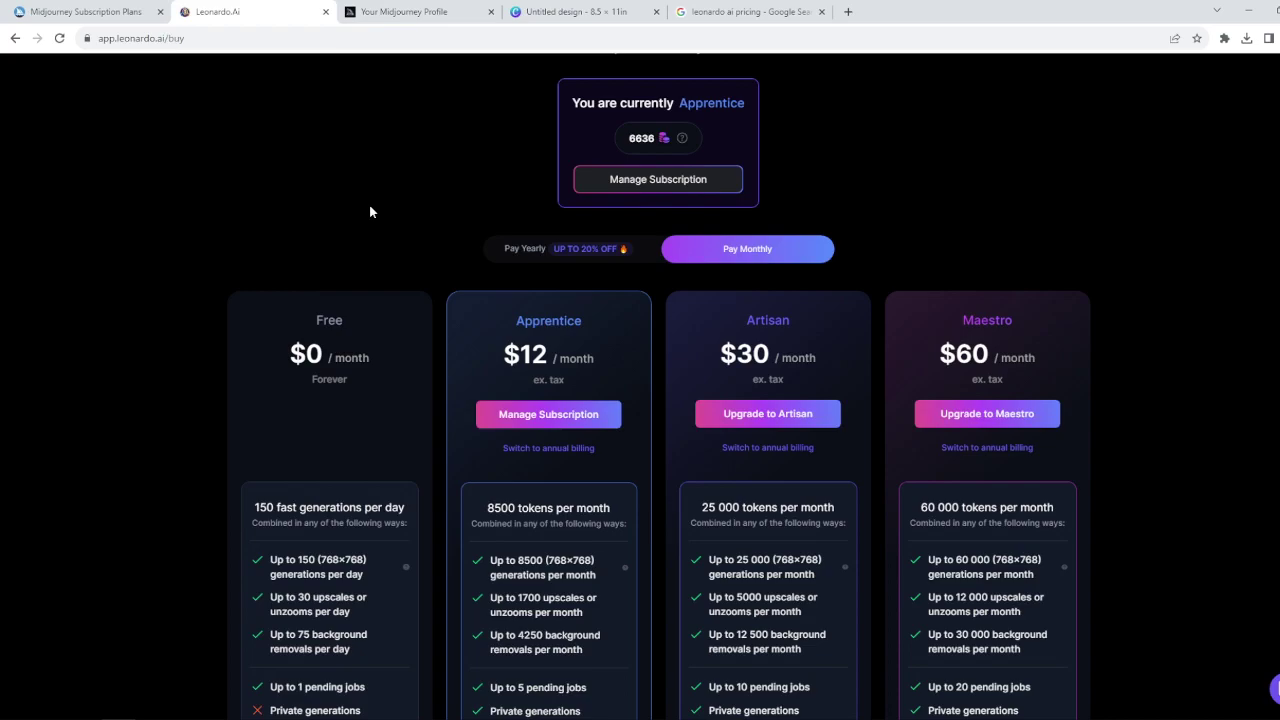
# - Scroll through Leonardo.Ai's Free, Apprentice, Artisan and Maestro plan cards and monthly token allowances
pyautogui.scroll(1, 355, 300)
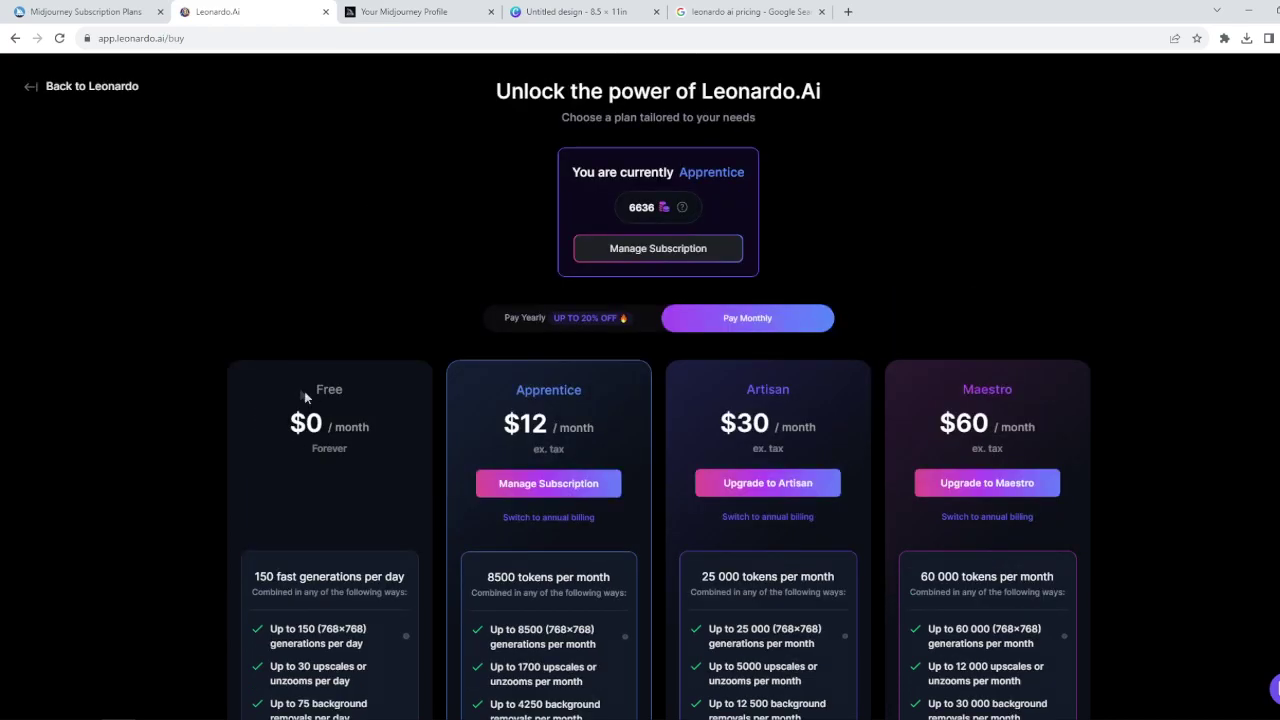
pyautogui.scroll(-2, 275, 363)
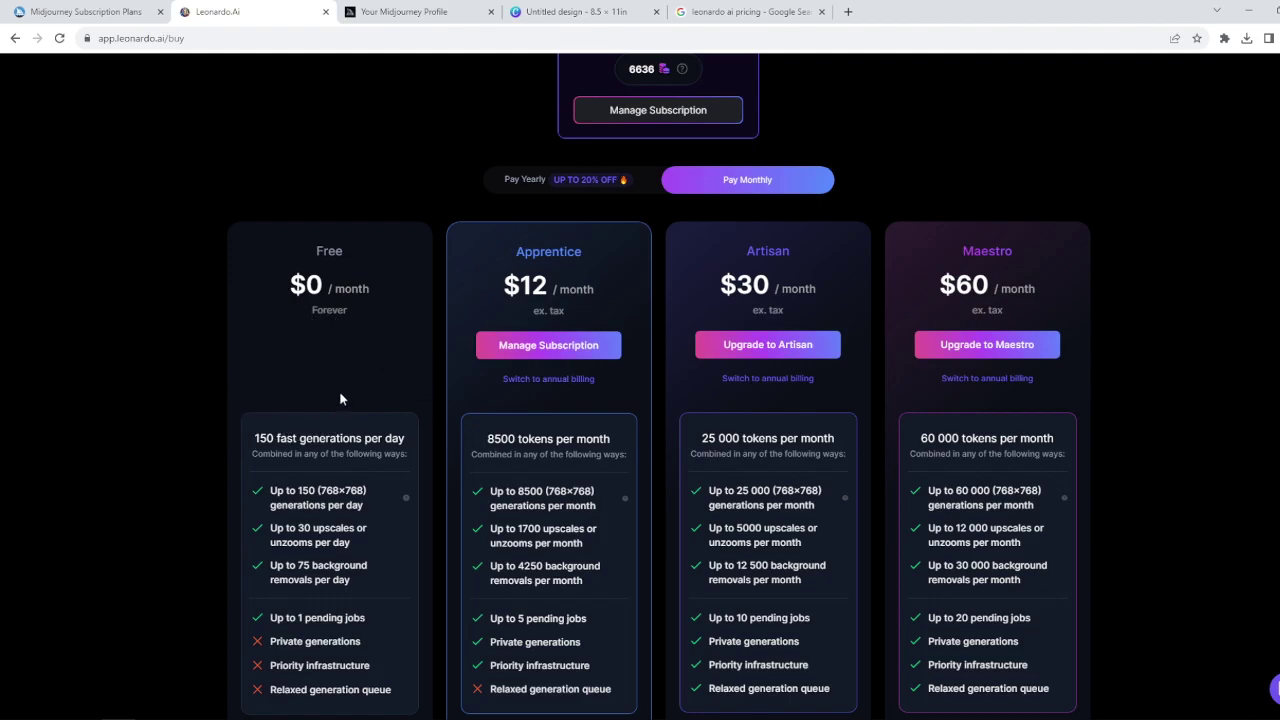
pyautogui.scroll(1, 340, 398)
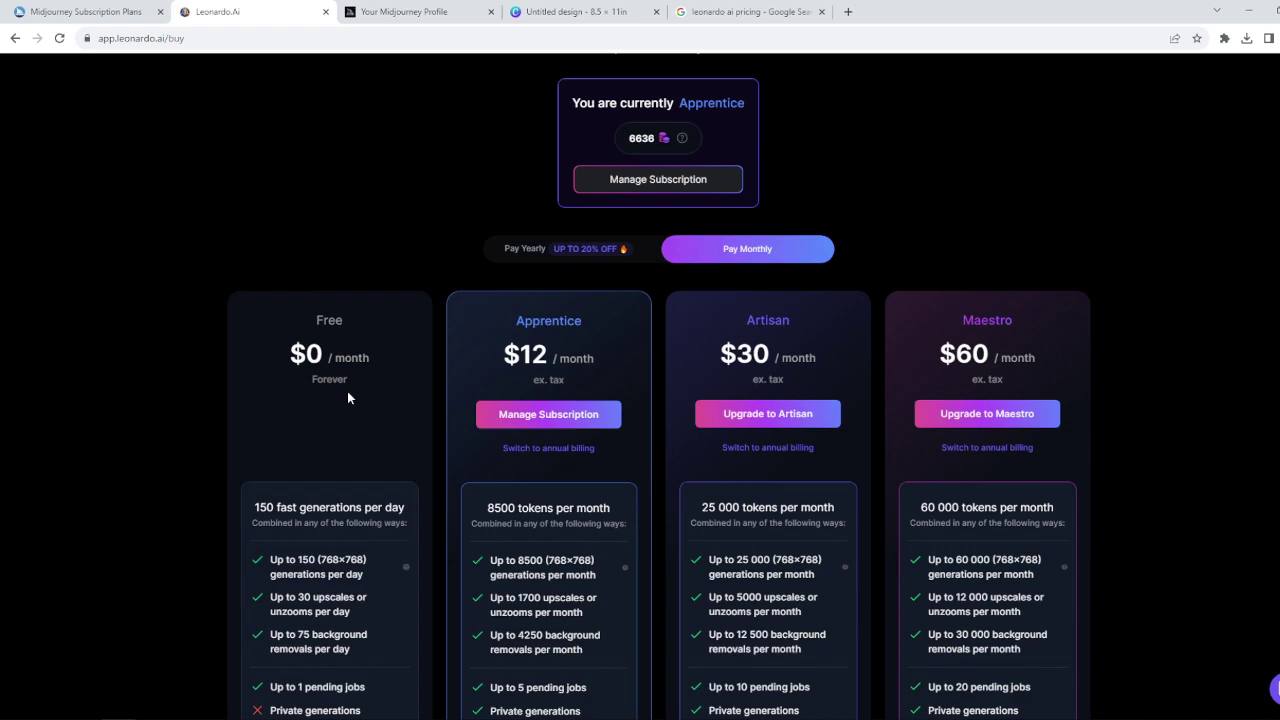
pyautogui.scroll(-1, 362, 480)
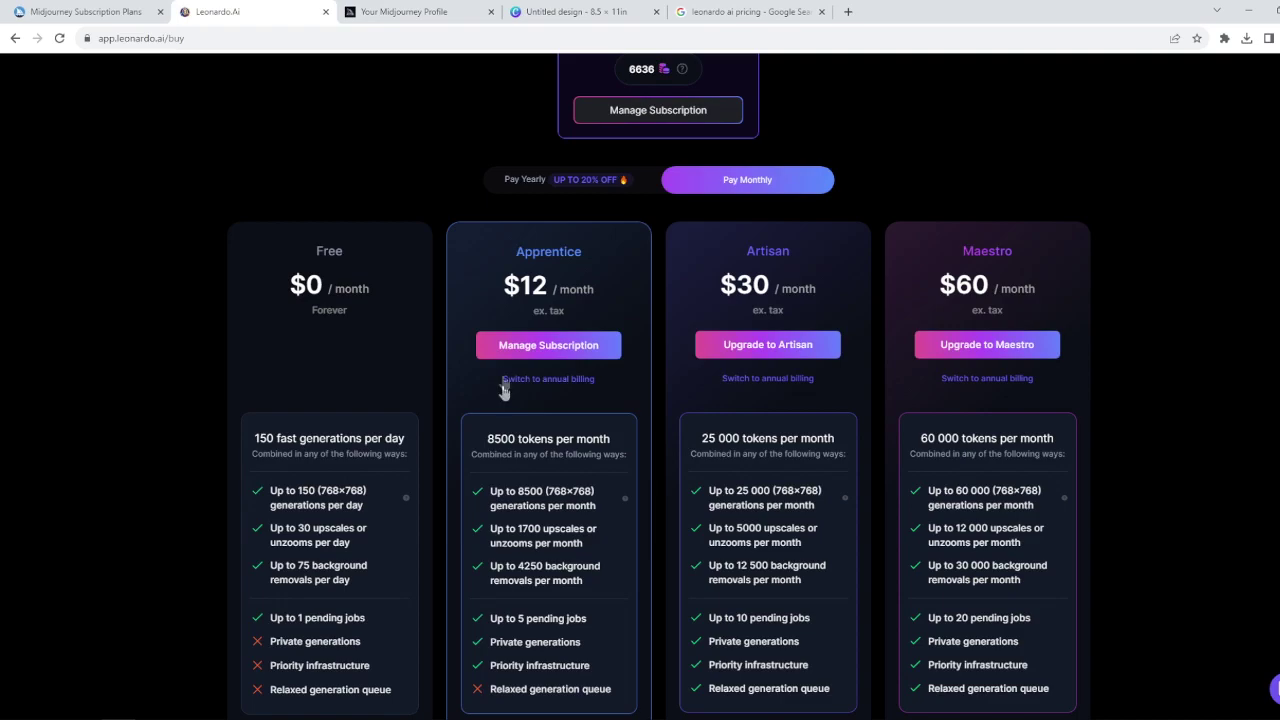
pyautogui.scroll(2, 480, 350)
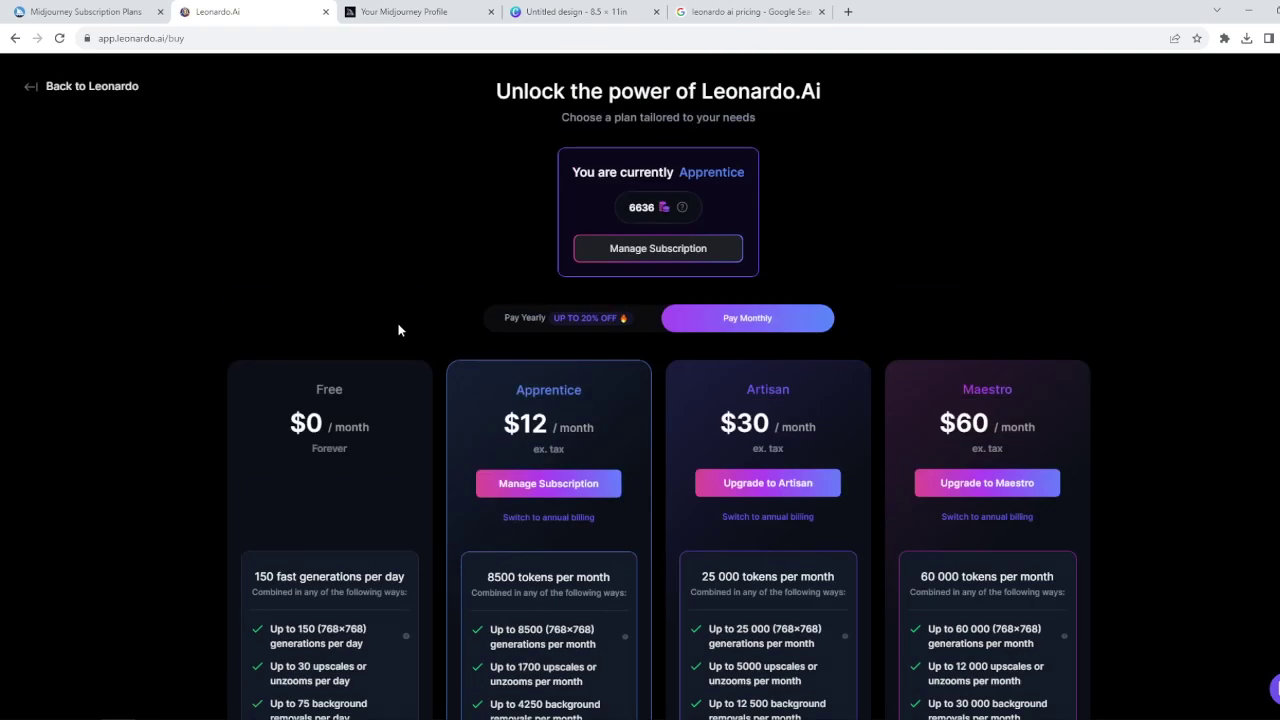
# - Return to the treehouse generations, compare the Midjourney treehouse drawing, then come back to Leonardo.Ai
pyautogui.hotkey('alt', 'Left')
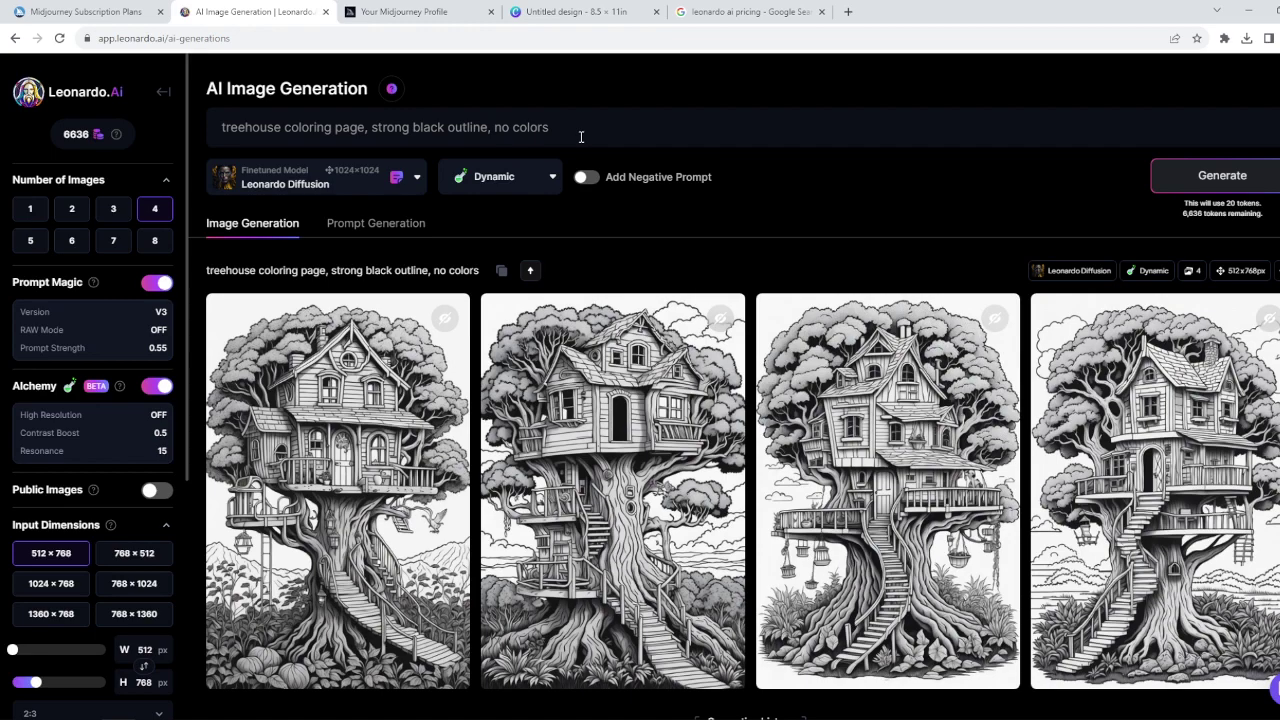
pyautogui.hotkey('ctrl', 'Tab')
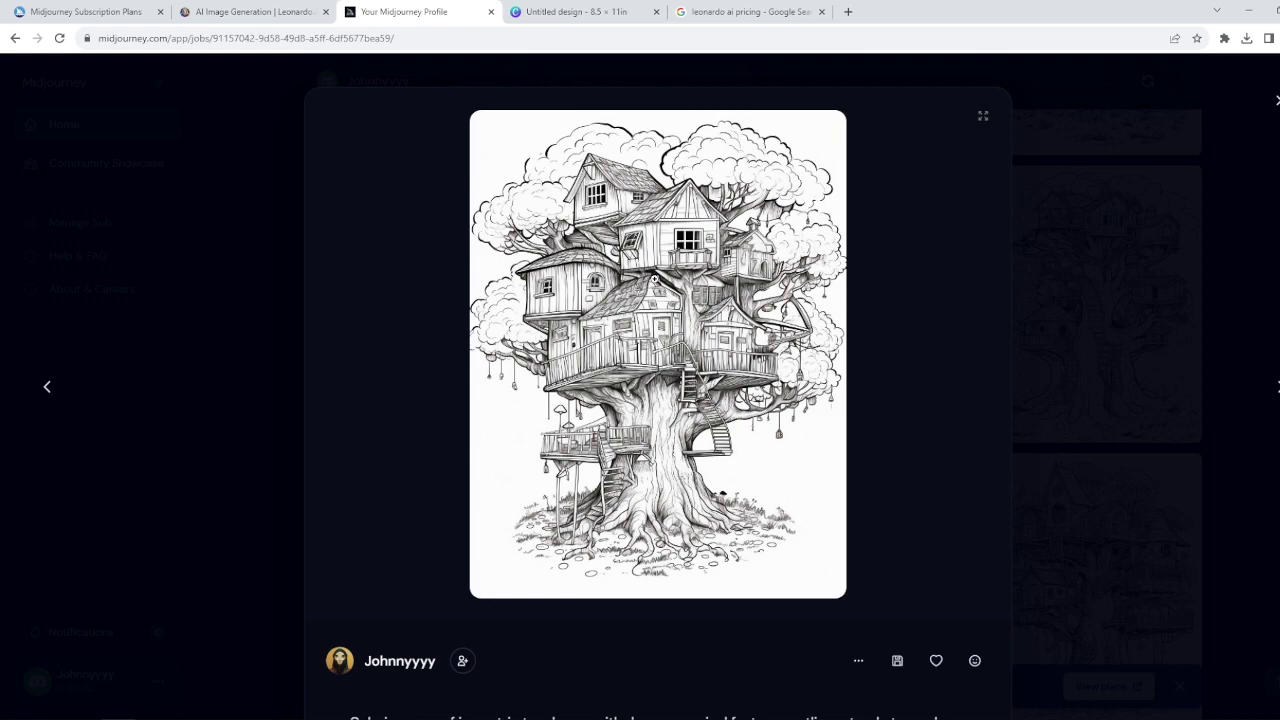
pyautogui.hotkey('ctrl', 'shift', 'Tab')
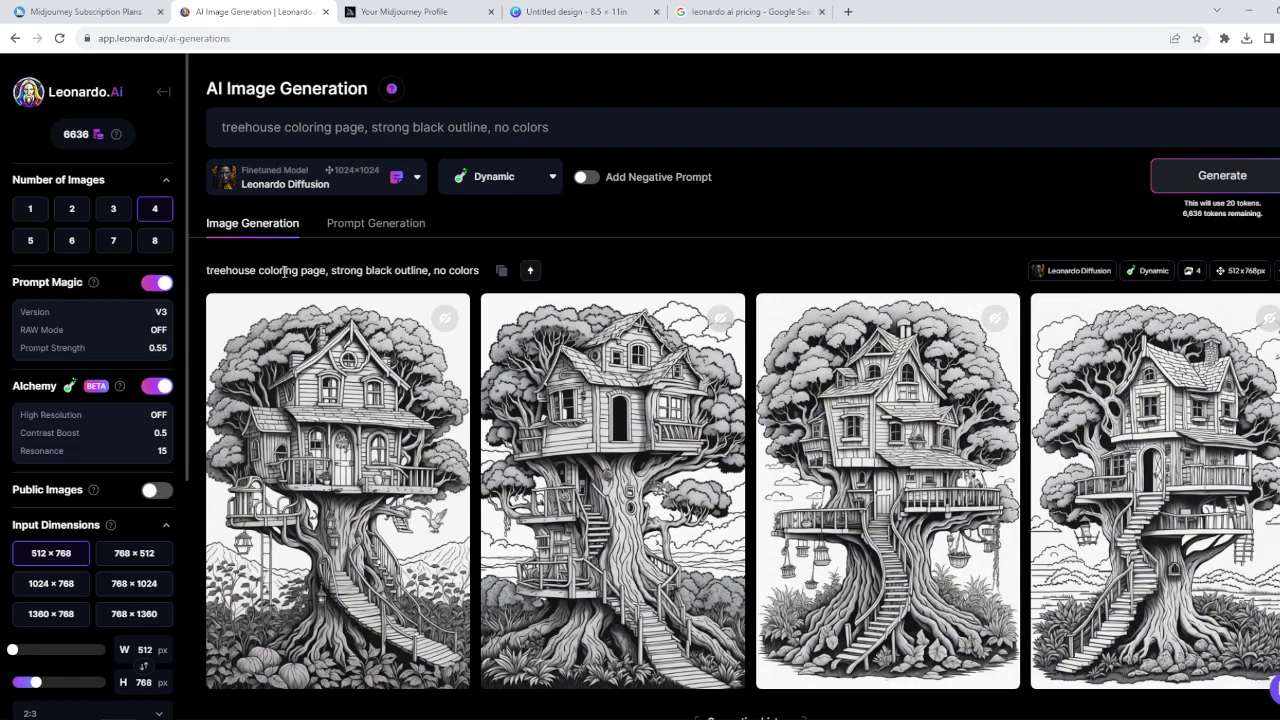
# - Turn Prompt Magic off and back on, leaving the generation cost at 20 tokens
pyautogui.moveTo(94, 281)
pyautogui.click(157, 284)
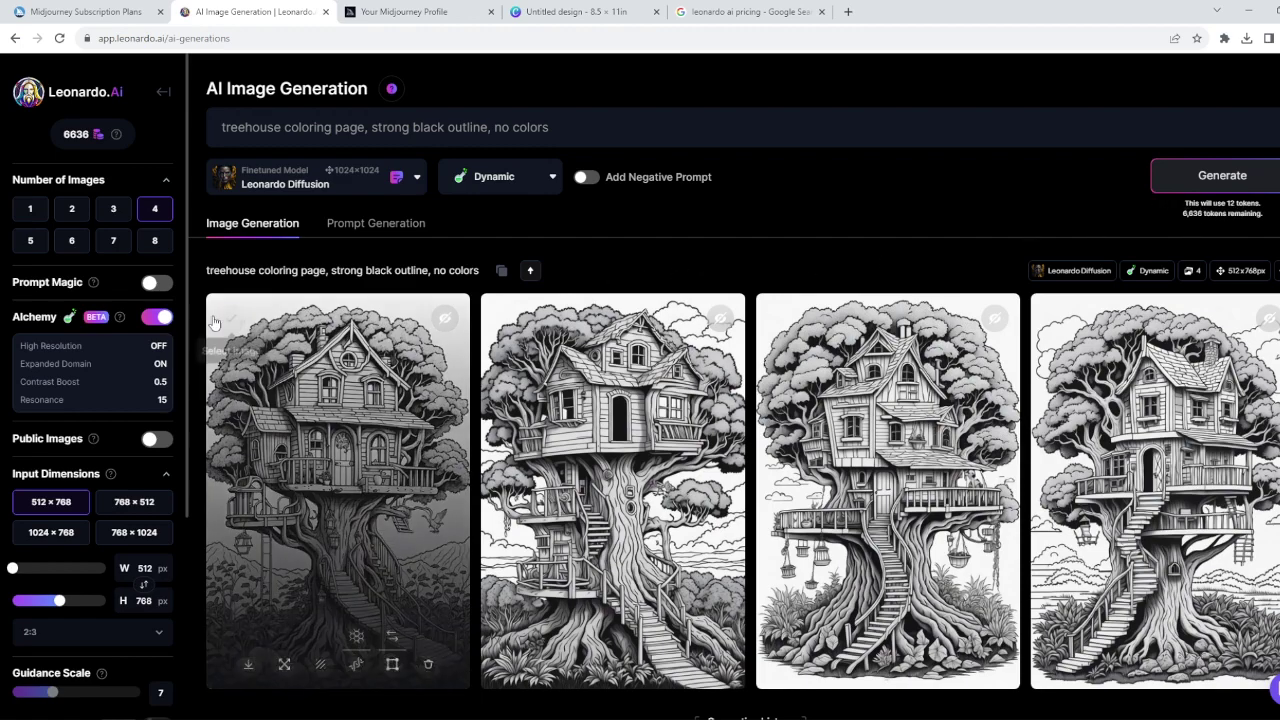
pyautogui.click(155, 285)
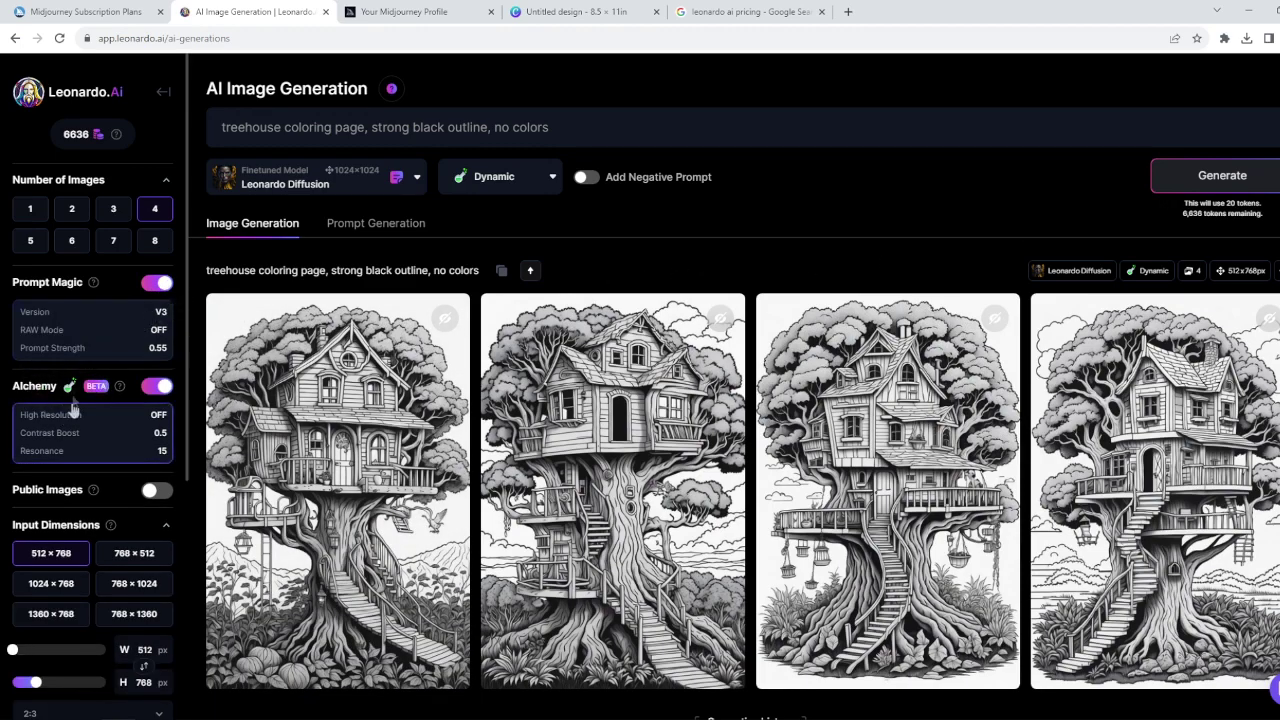
pyautogui.moveTo(119, 389)
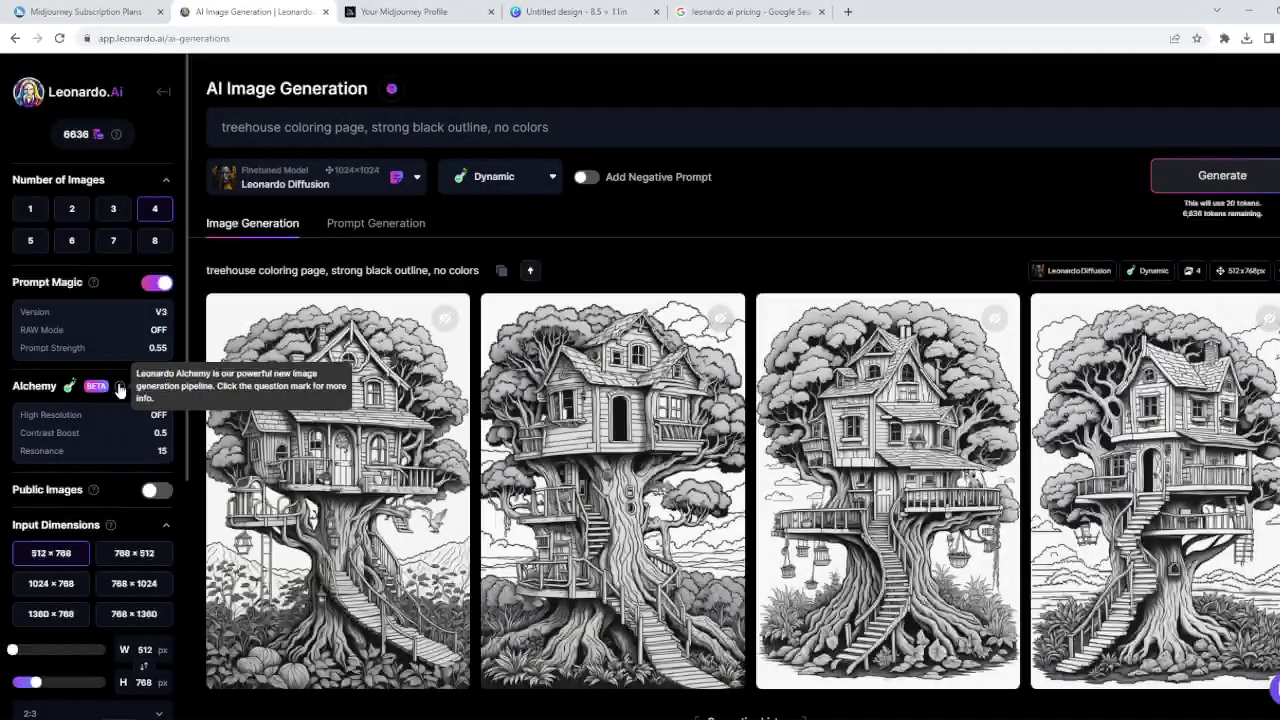
pyautogui.scroll(-1, 119, 390)
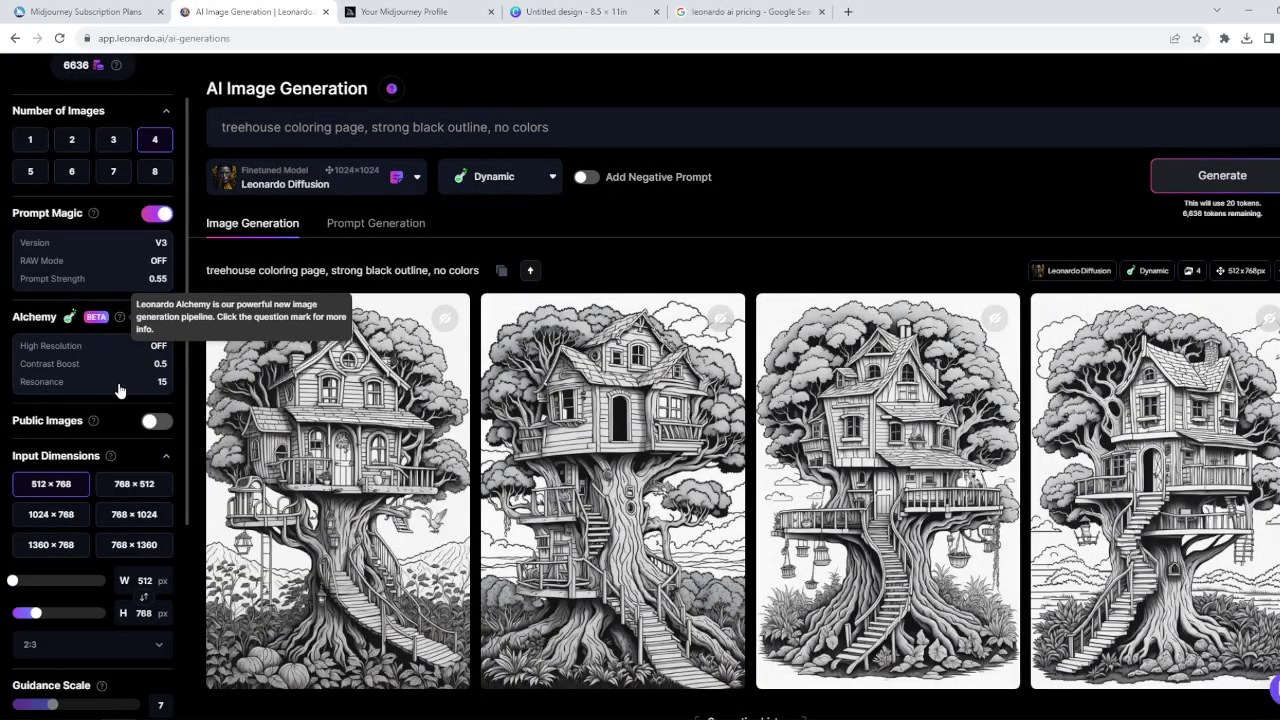
pyautogui.moveTo(92, 422)
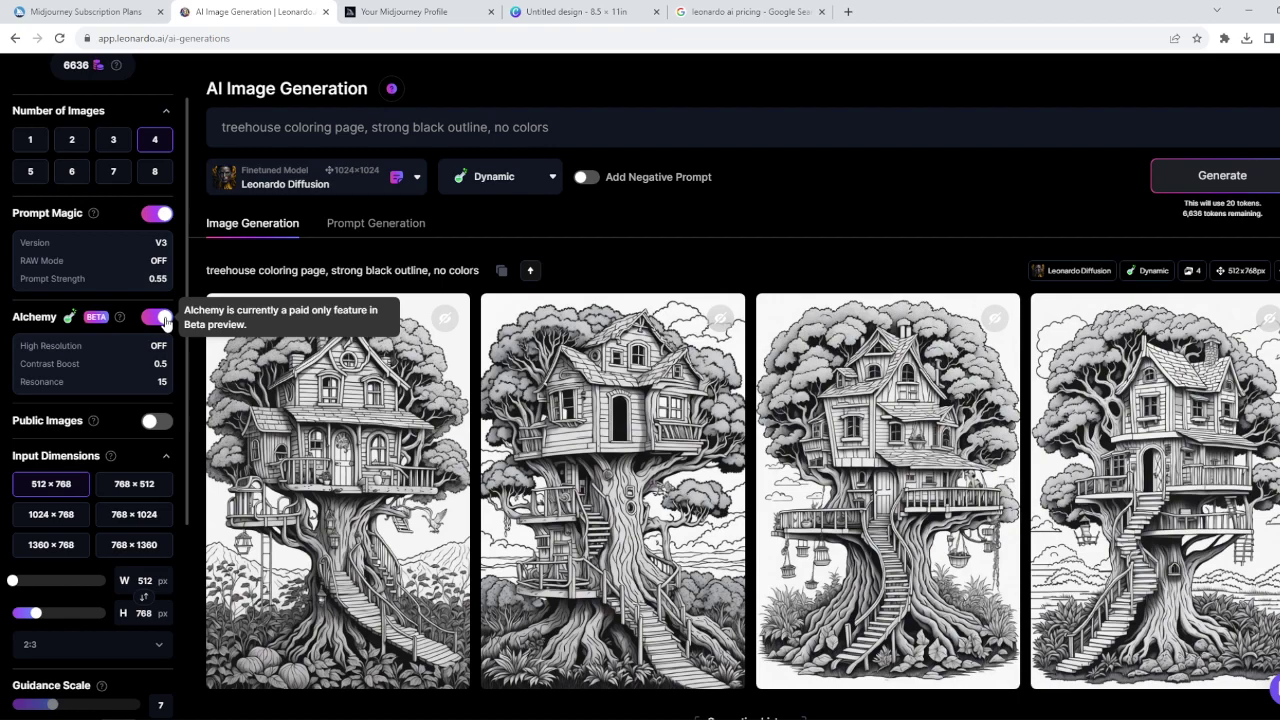
pyautogui.hotkey('ctrl', 'l')
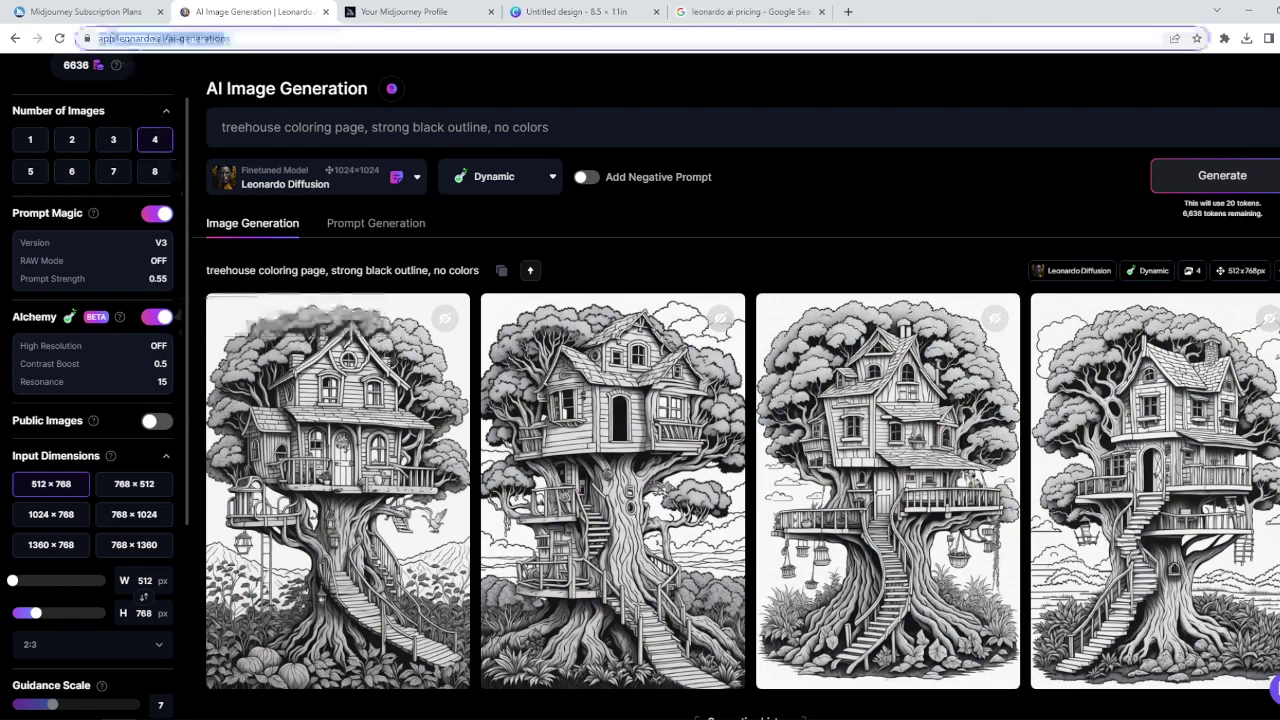
# - Shorten the image height to 672 px so the output is 512 × 672 at 3:4
pyautogui.scroll(-1, 72, 441)
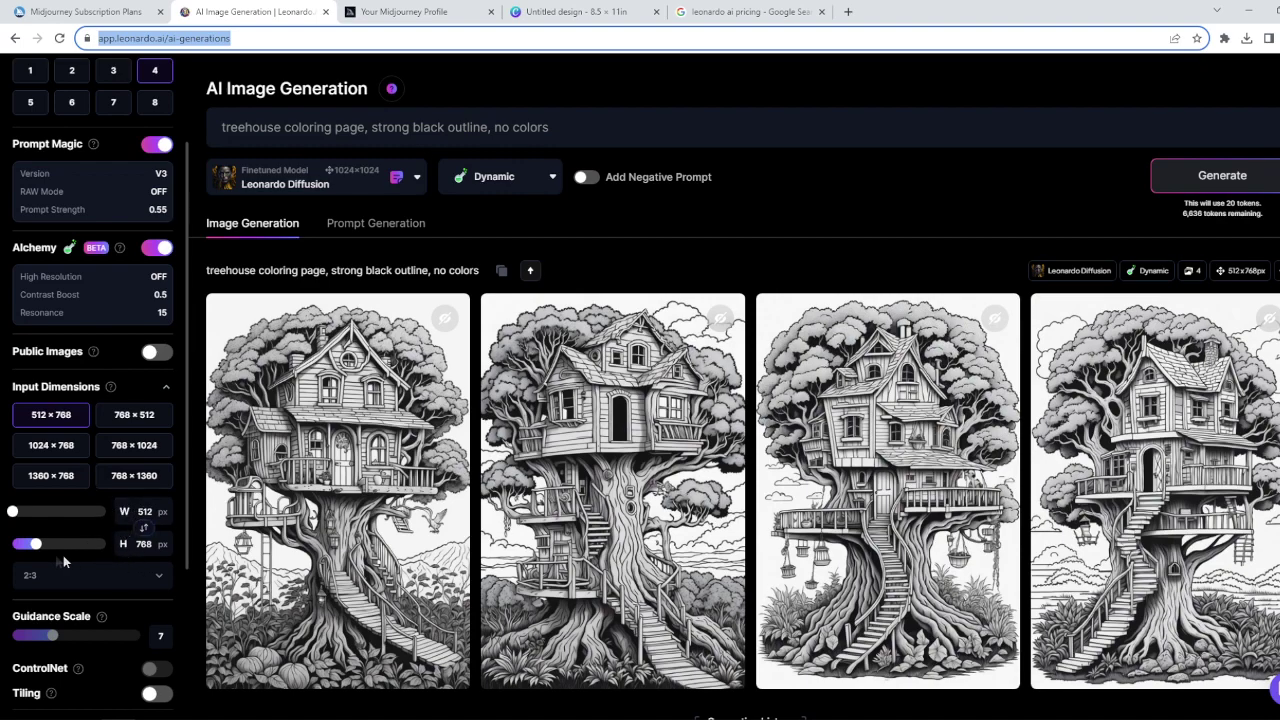
pyautogui.moveTo(35, 547); pyautogui.dragTo(27, 552)
pyautogui.moveTo(258, 470)
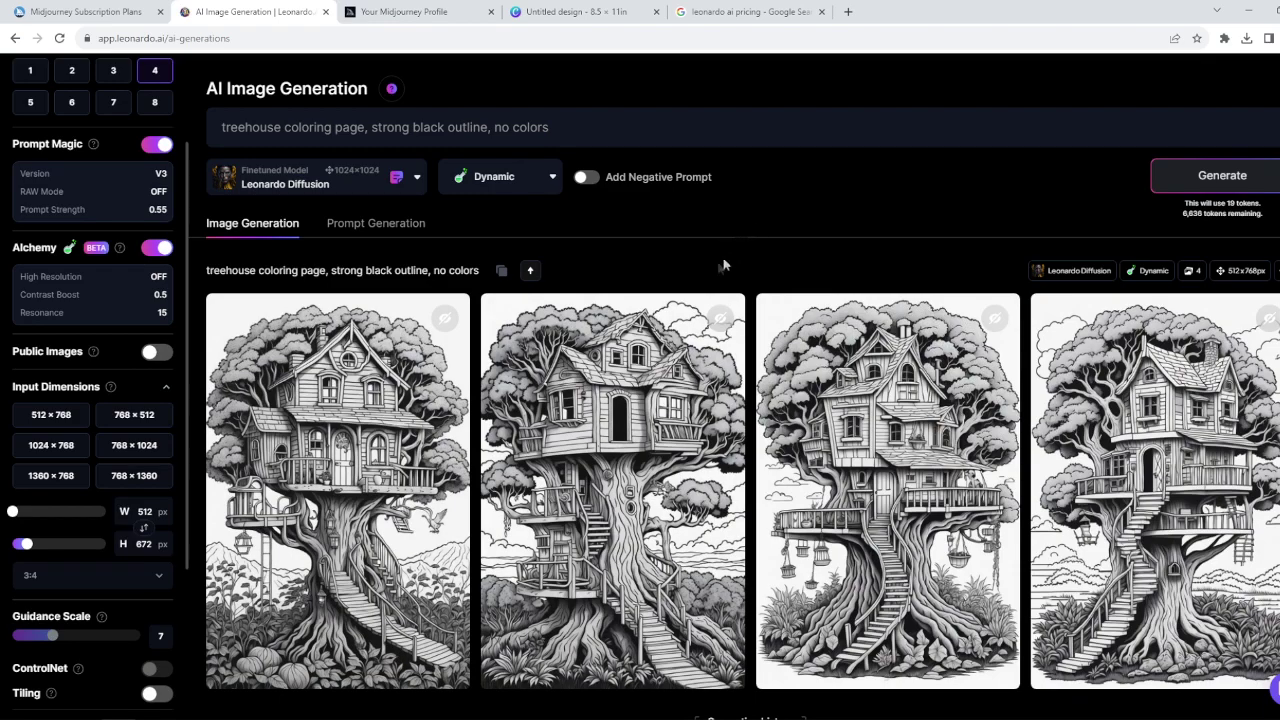
# - Generate four new treehouse coloring pages at the 512 × 672 size
pyautogui.scroll(-2, 160, 395)
pyautogui.scroll(4, 160, 395)
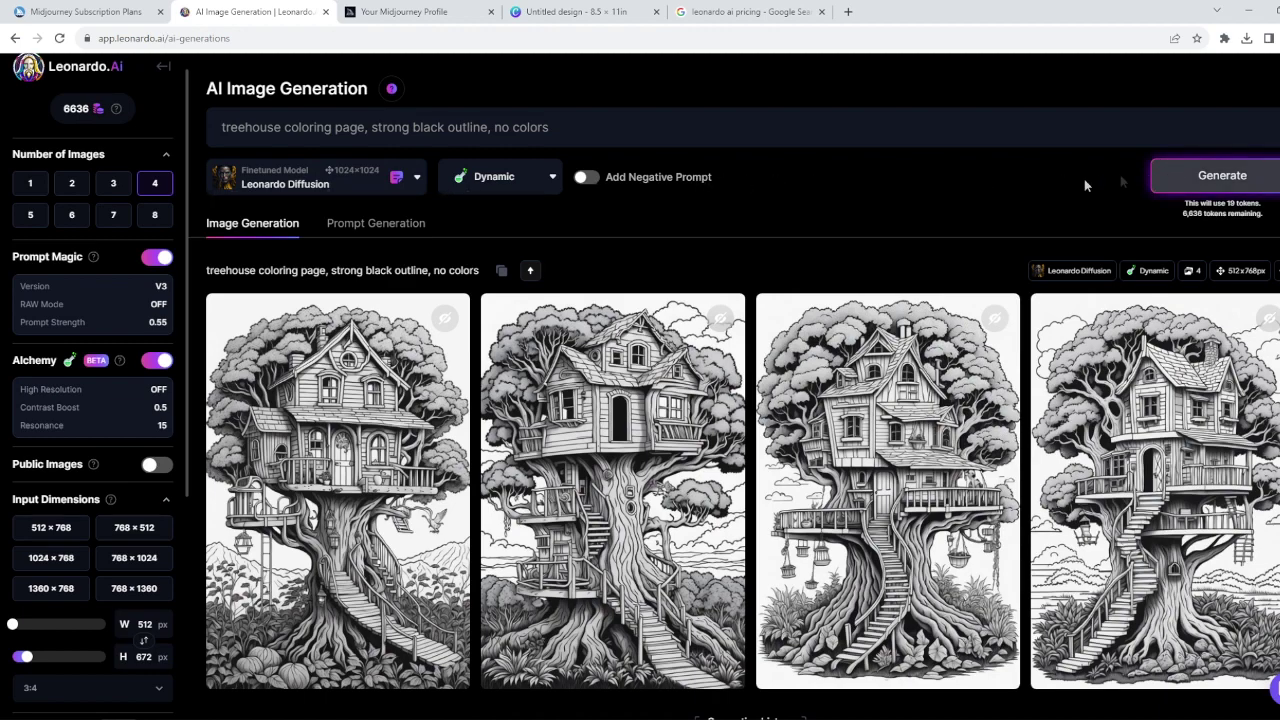
pyautogui.click(1190, 176)
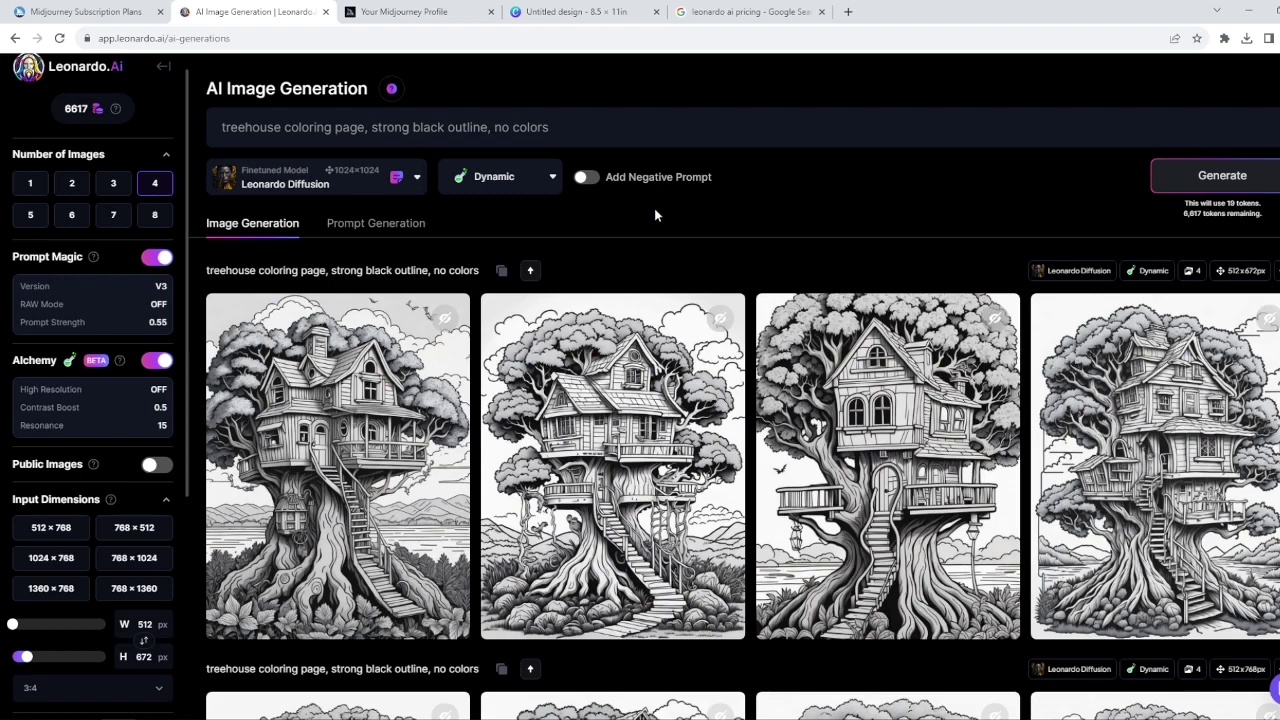
# - Look over the four freshly generated 512×672 treehouse coloring pages
pyautogui.moveTo(597, 308)
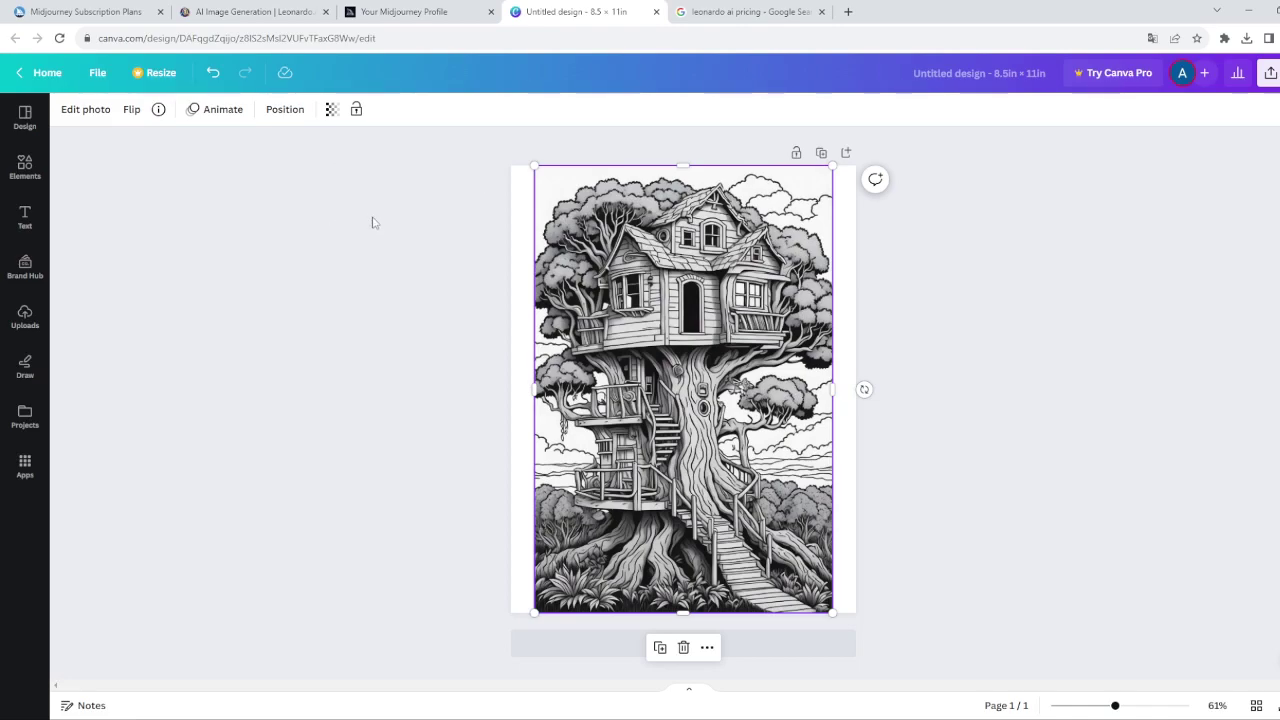
# - Open Edit photo on the treehouse image and bring up its Adjust brightness and contrast settings
pyautogui.click(92, 112)
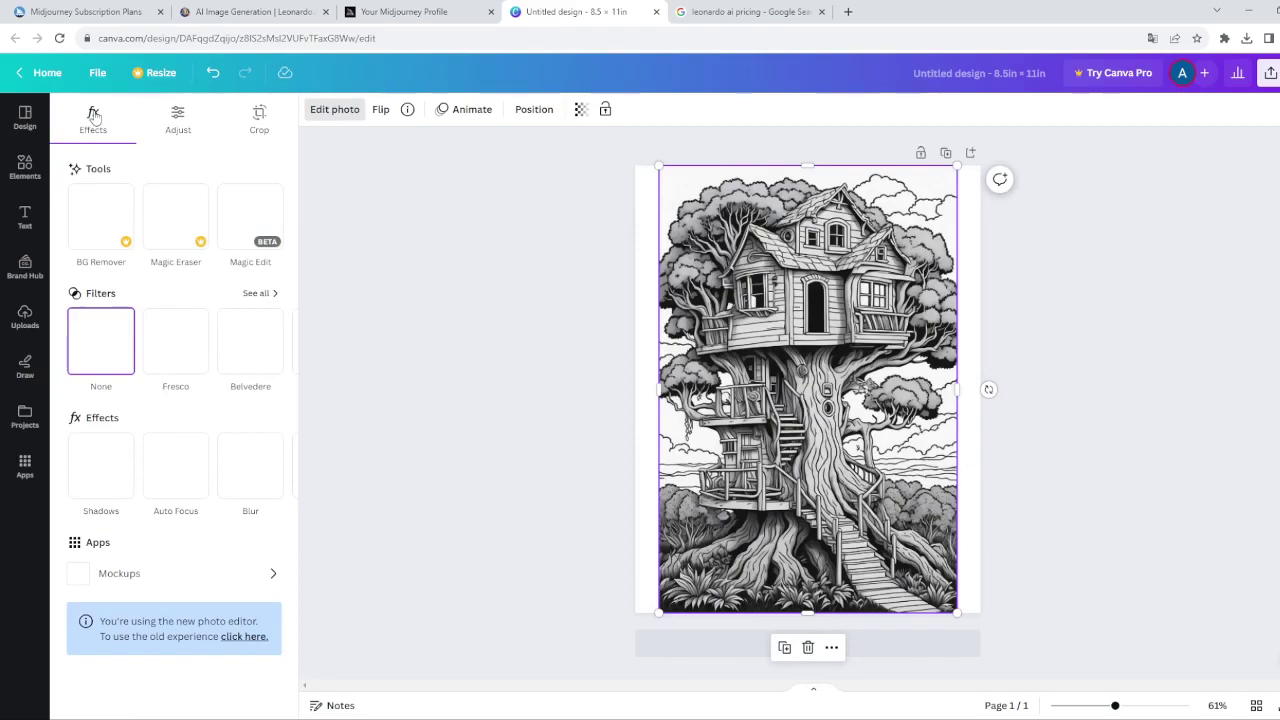
pyautogui.click(178, 116)
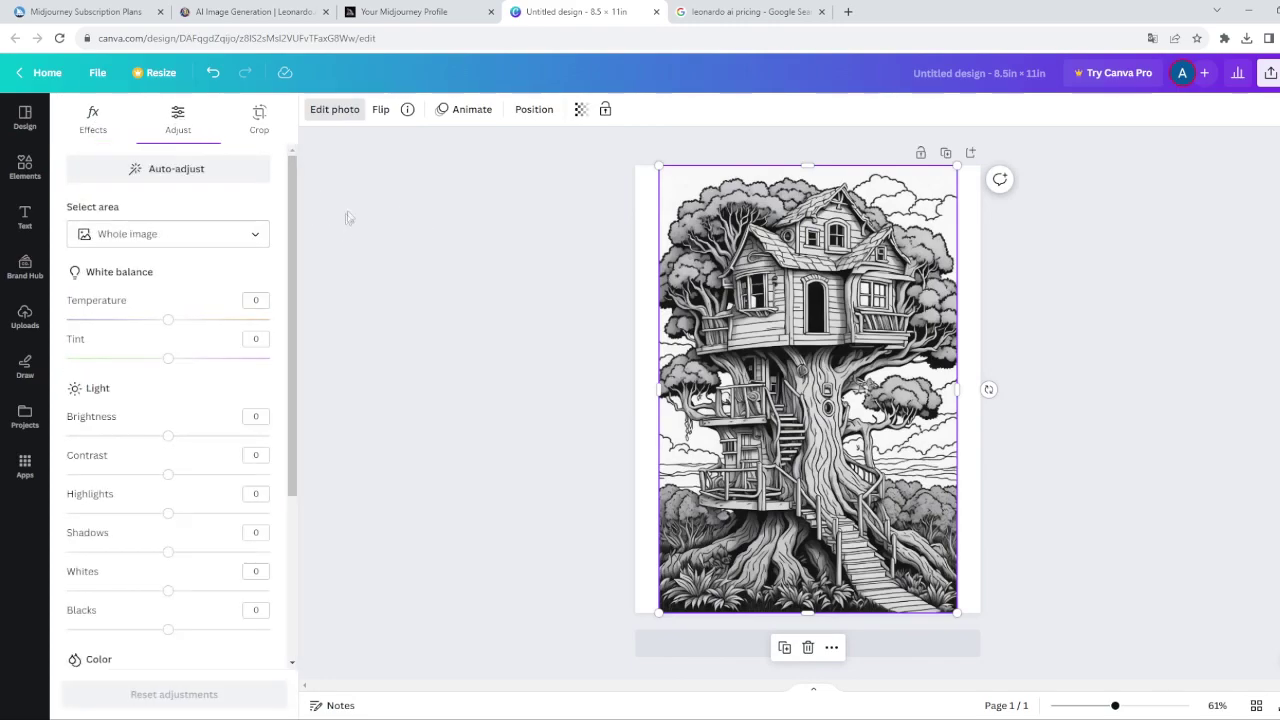
pyautogui.scroll(-3, 234, 298)
pyautogui.scroll(1, 236, 298)
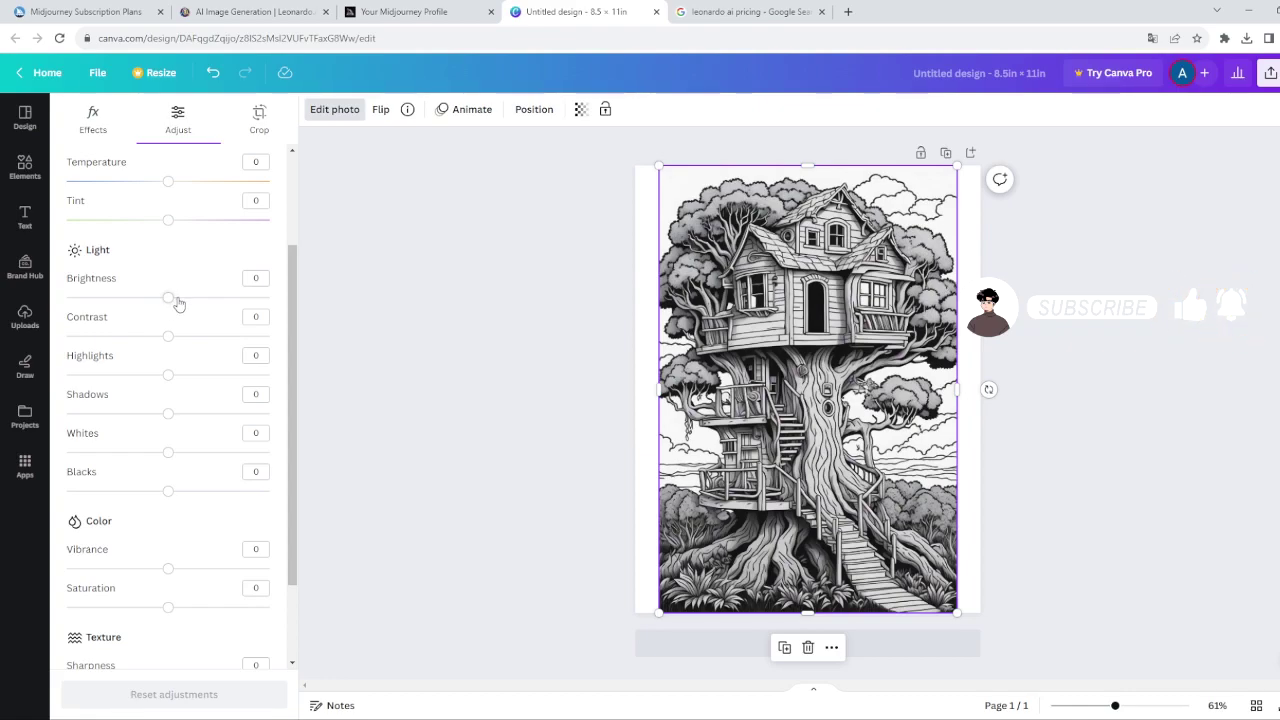
# - Set the treehouse image's brightness to 31 and contrast to 89, then deselect it
pyautogui.moveTo(171, 298); pyautogui.dragTo(201, 302)
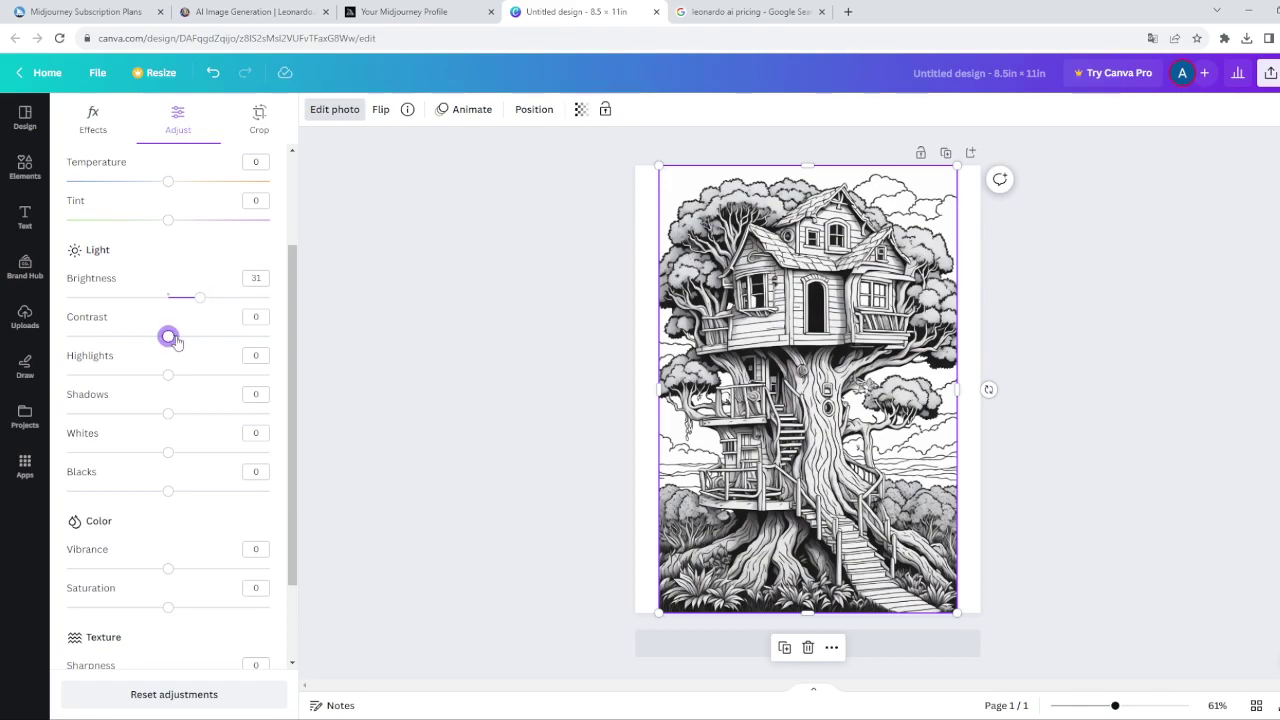
pyautogui.moveTo(172, 340); pyautogui.dragTo(233, 342)
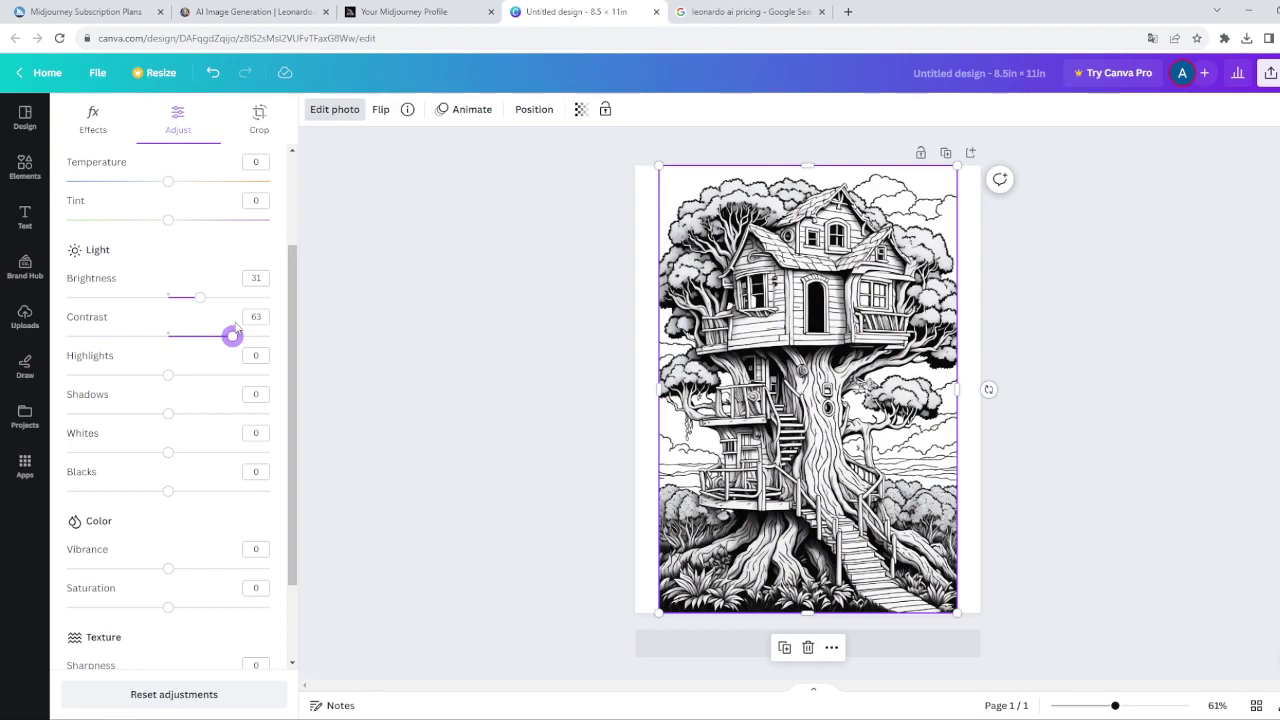
pyautogui.moveTo(236, 330); pyautogui.dragTo(257, 336)
pyautogui.click(456, 358)
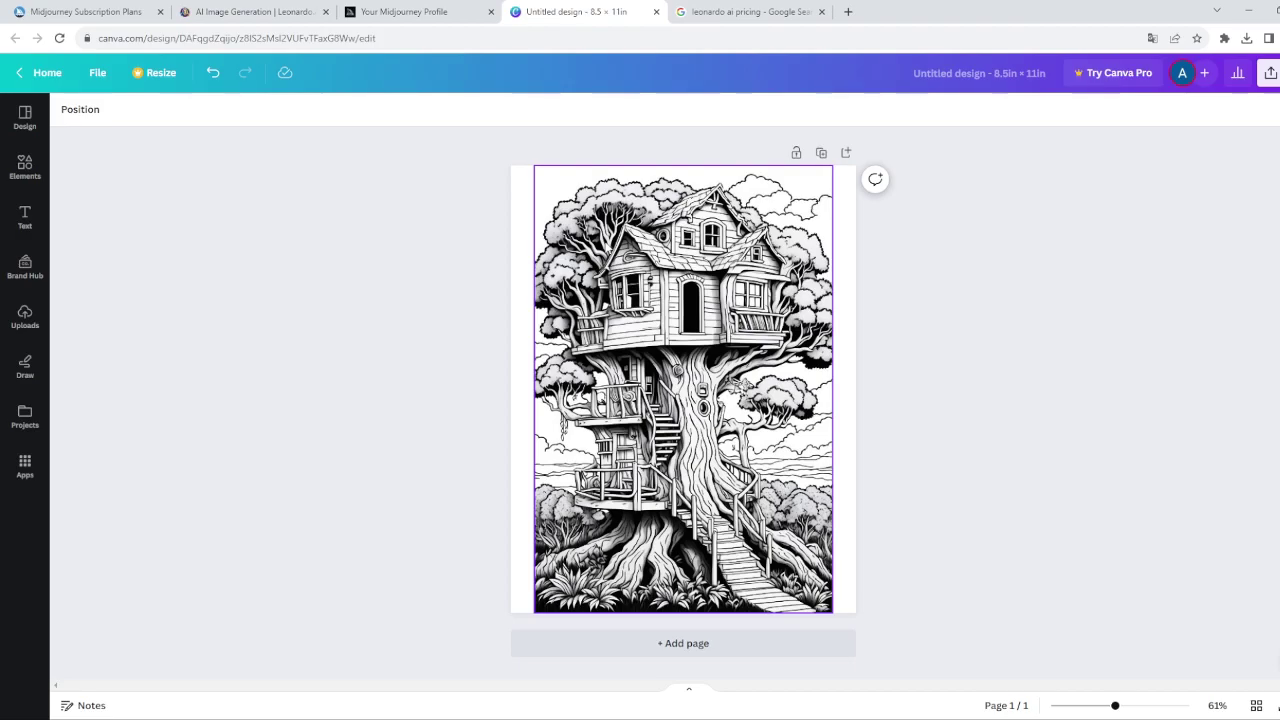
# - Switch back to the Leonardo.Ai tab showing the 512×672 treehouse generations
pyautogui.hotkey('ctrl', '2')
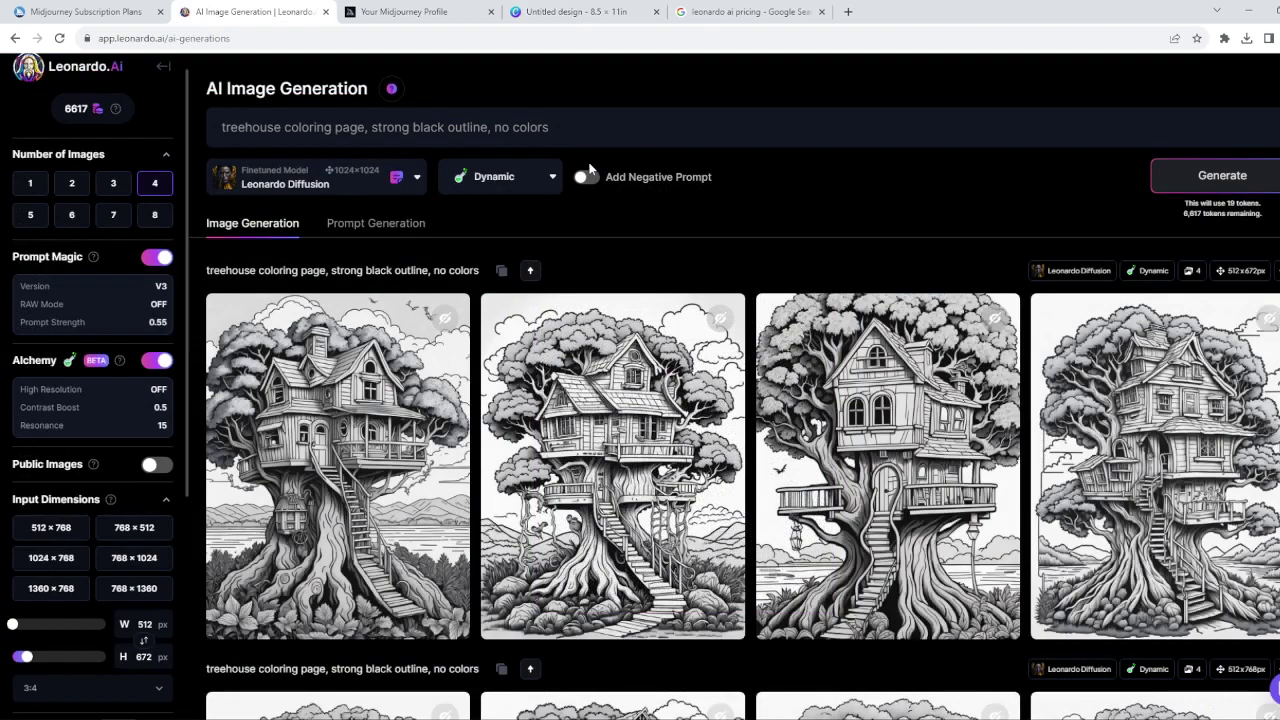